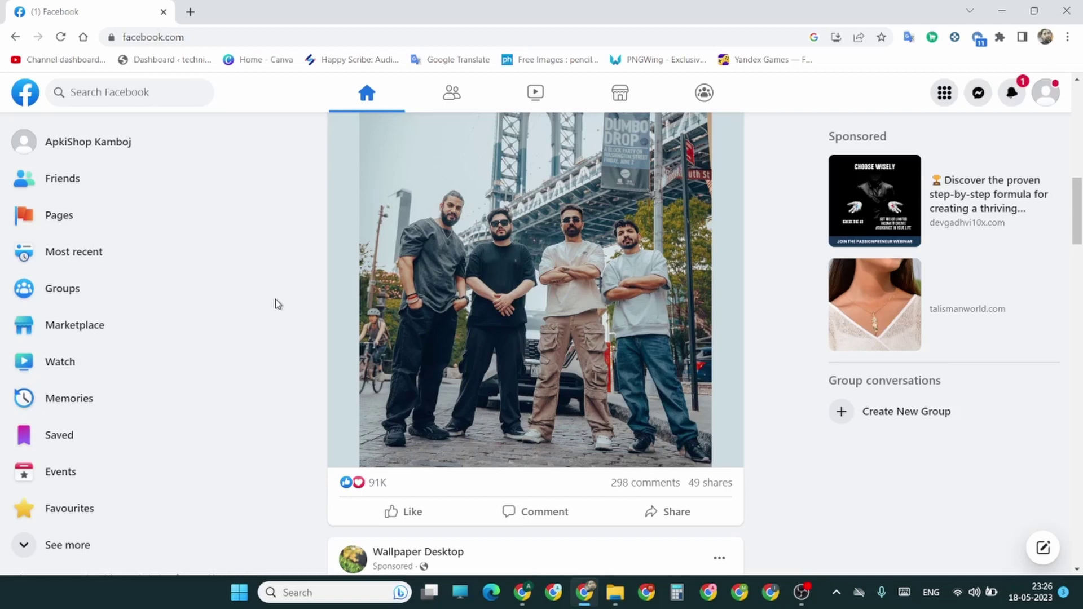
Open the account's settings and go to the full Meta Accounts Centre.
scroll(277, 305, up, 15)
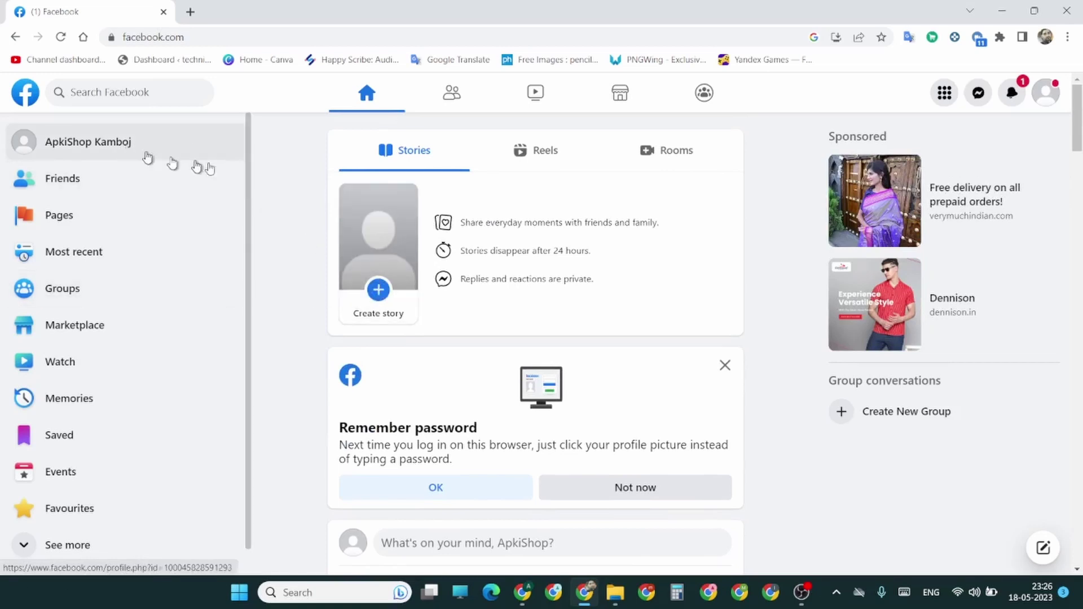
click(1051, 97)
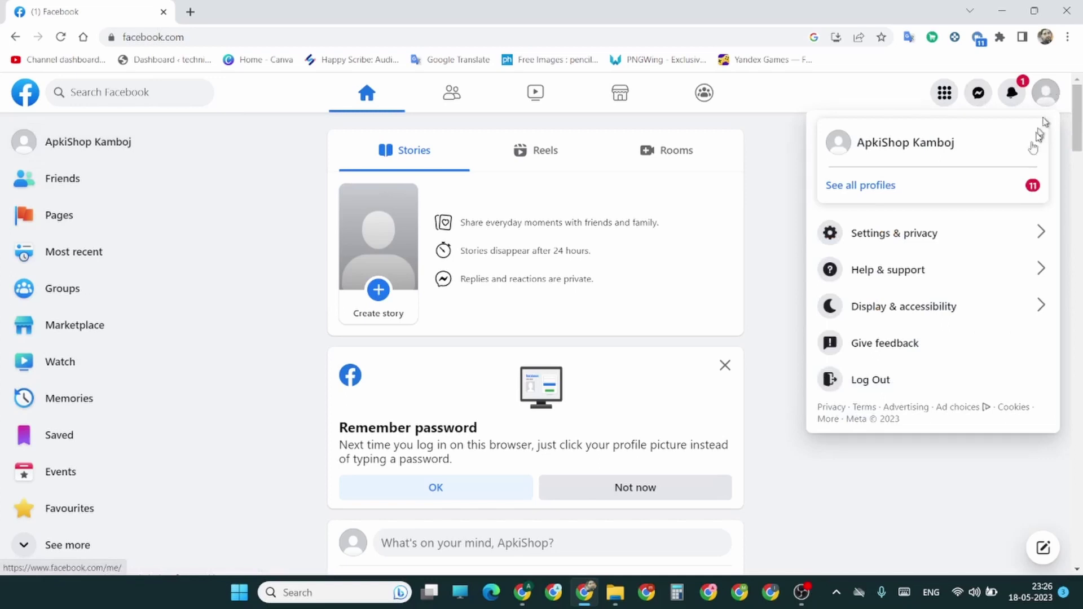
click(947, 239)
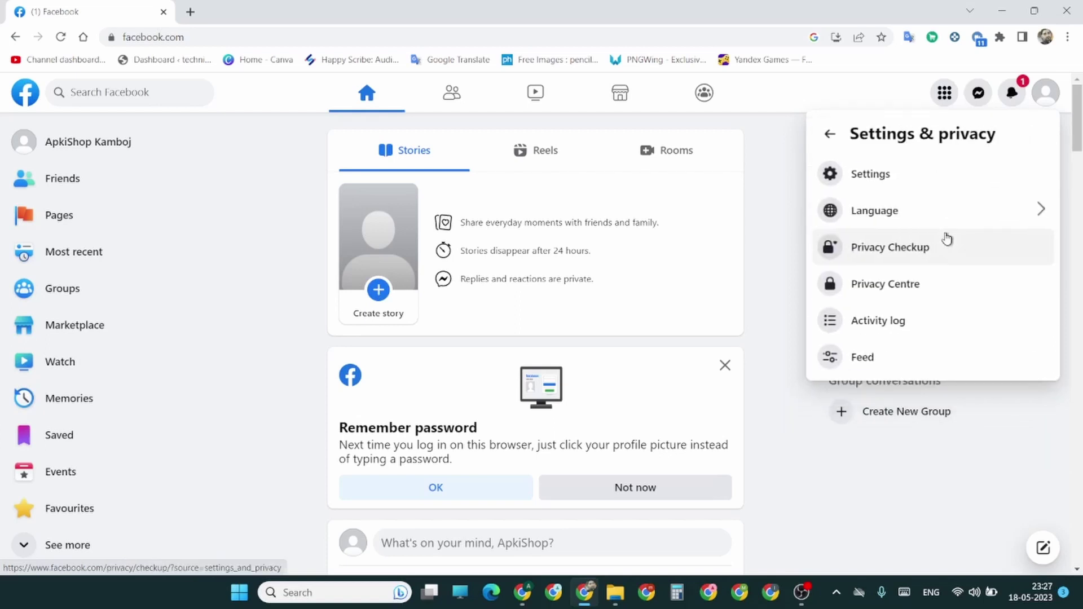
click(897, 184)
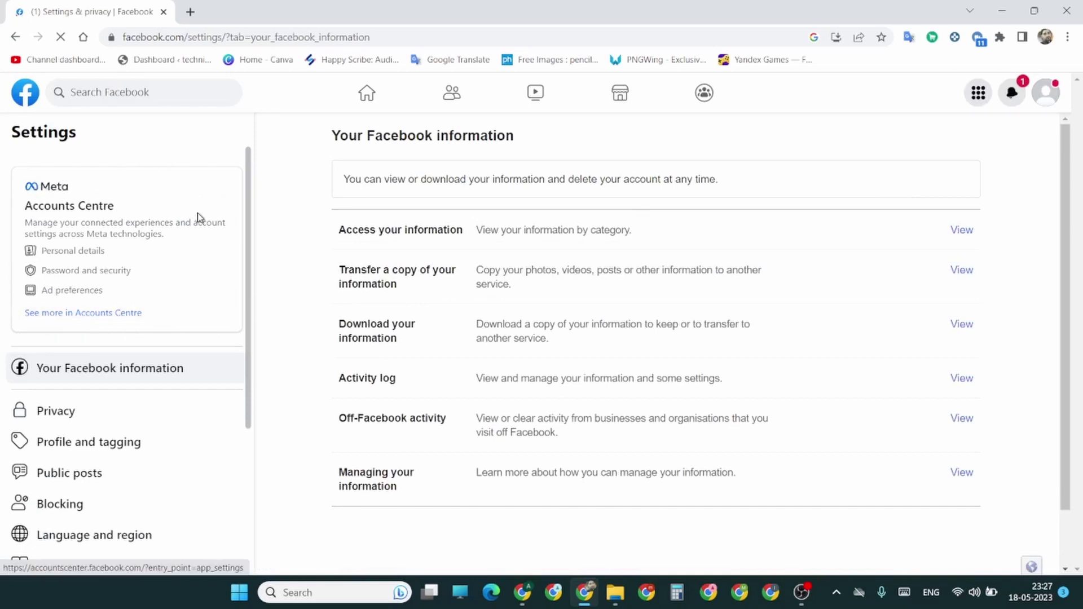
click(118, 319)
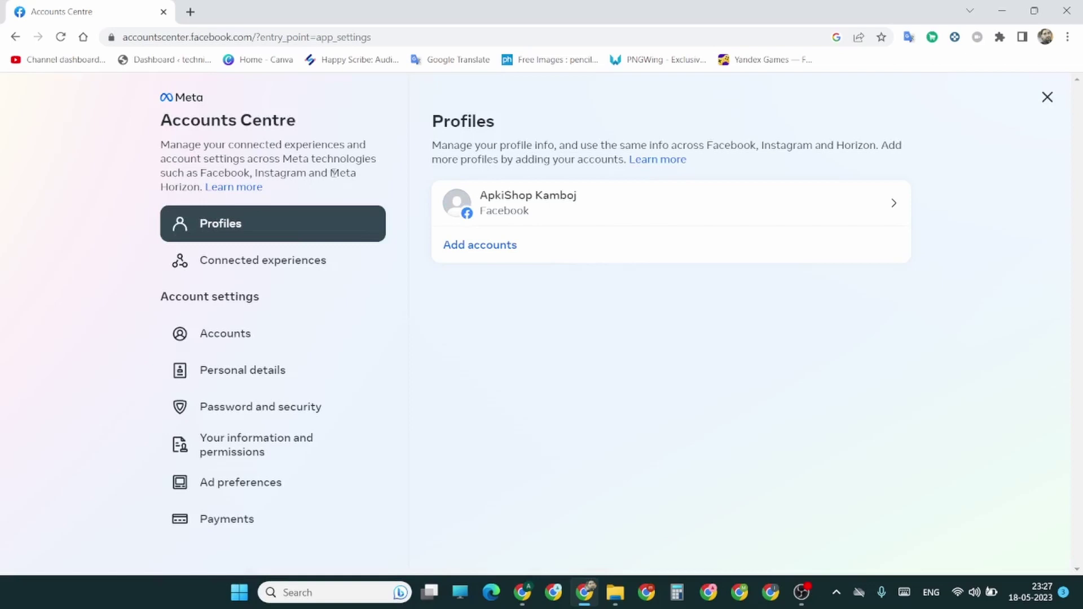
In the personal details, open account ownership and control and start deactivation or deletion for the Facebook account.
click(245, 375)
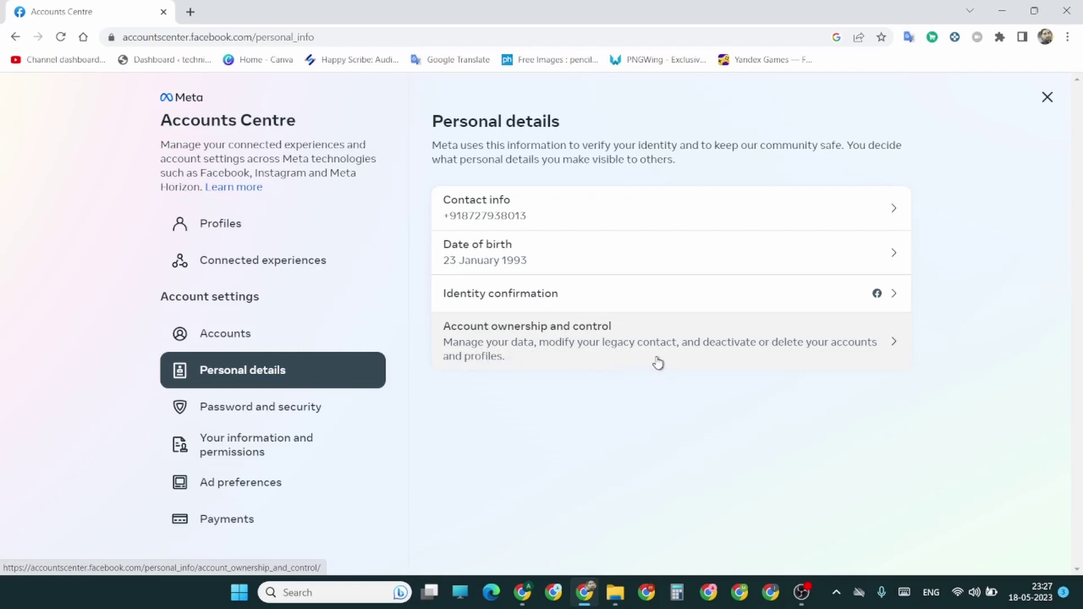
click(849, 345)
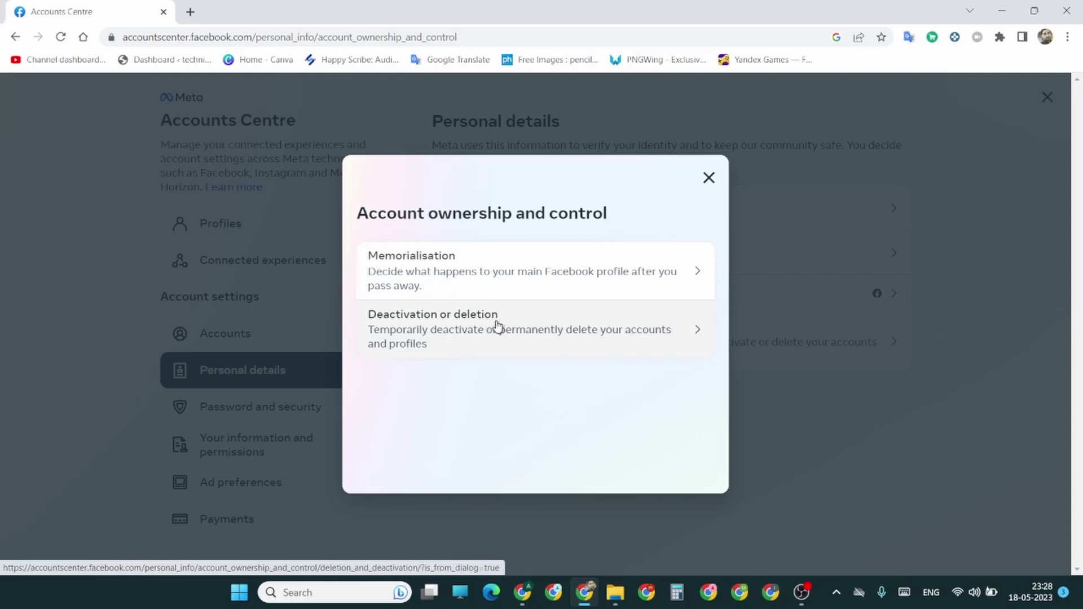
click(625, 338)
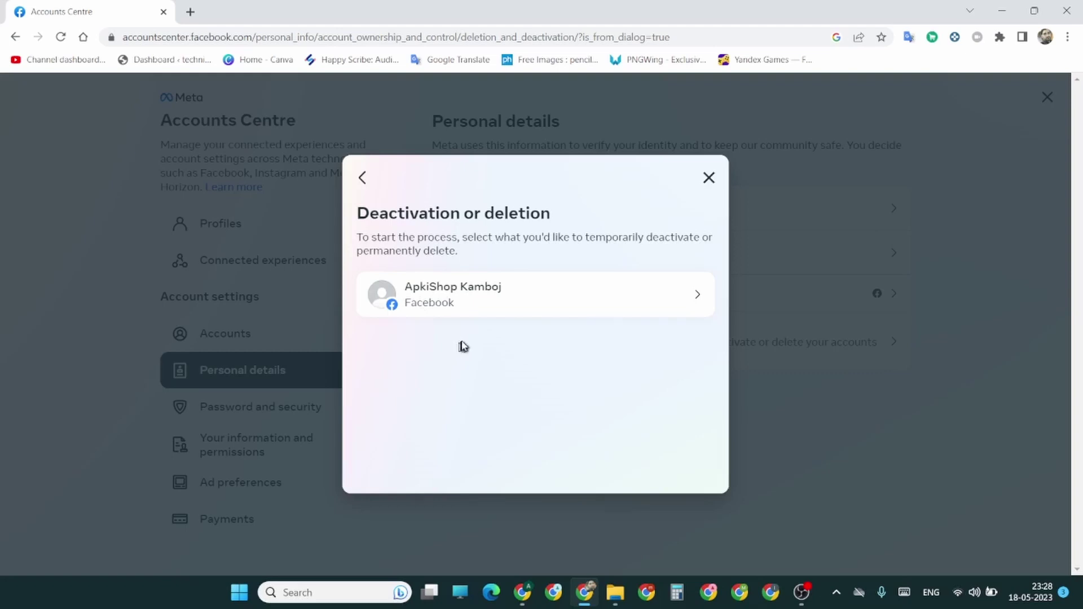
click(603, 305)
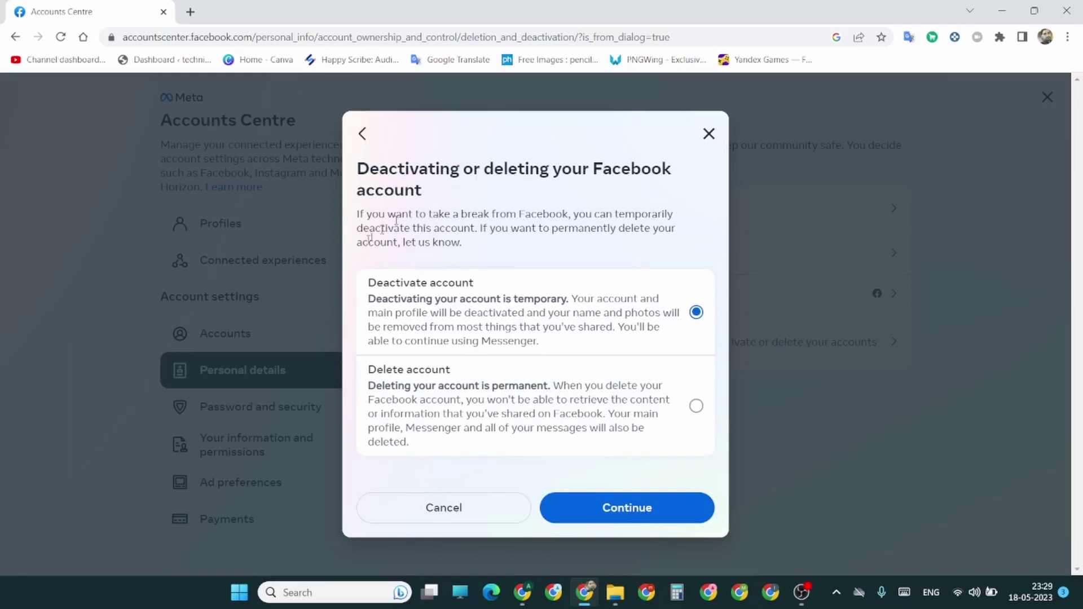
Compare the deactivate and delete options, reading the description of temporary account deactivation.
drag(368, 282, 481, 295)
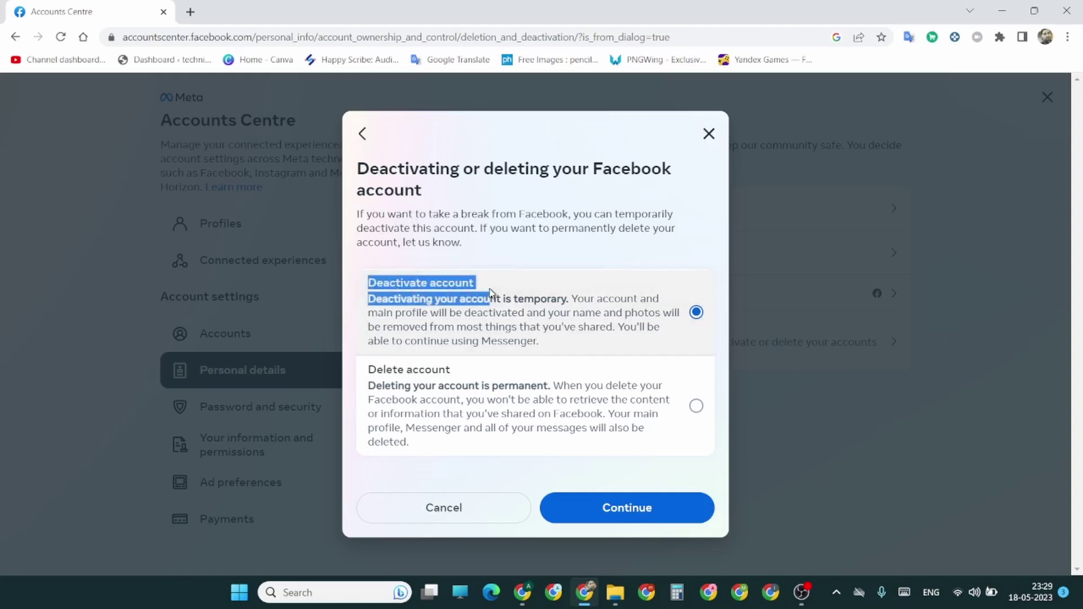
drag(367, 372, 461, 388)
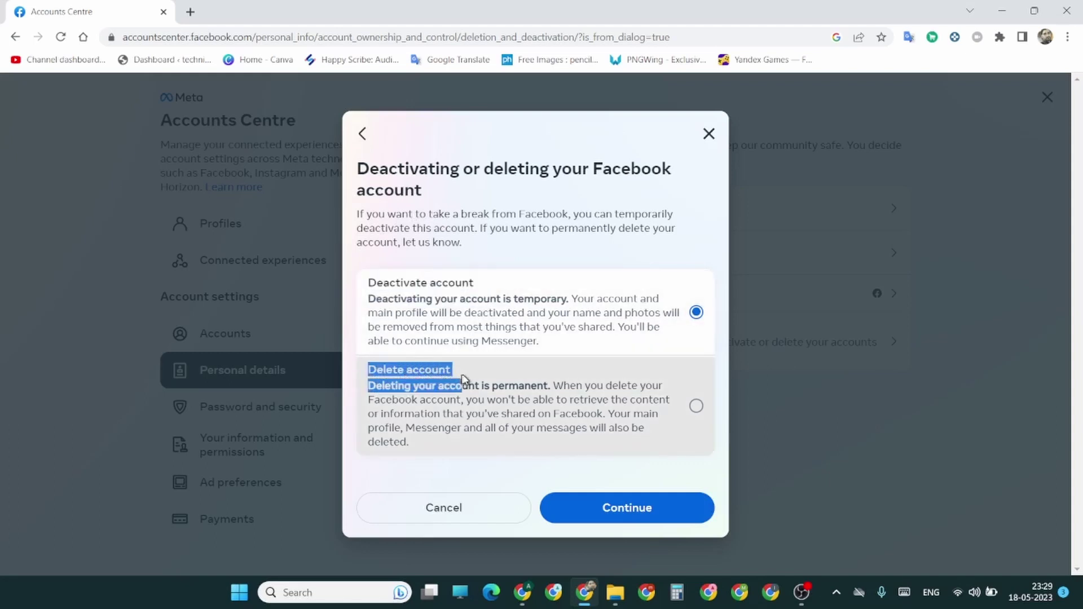
click(466, 369)
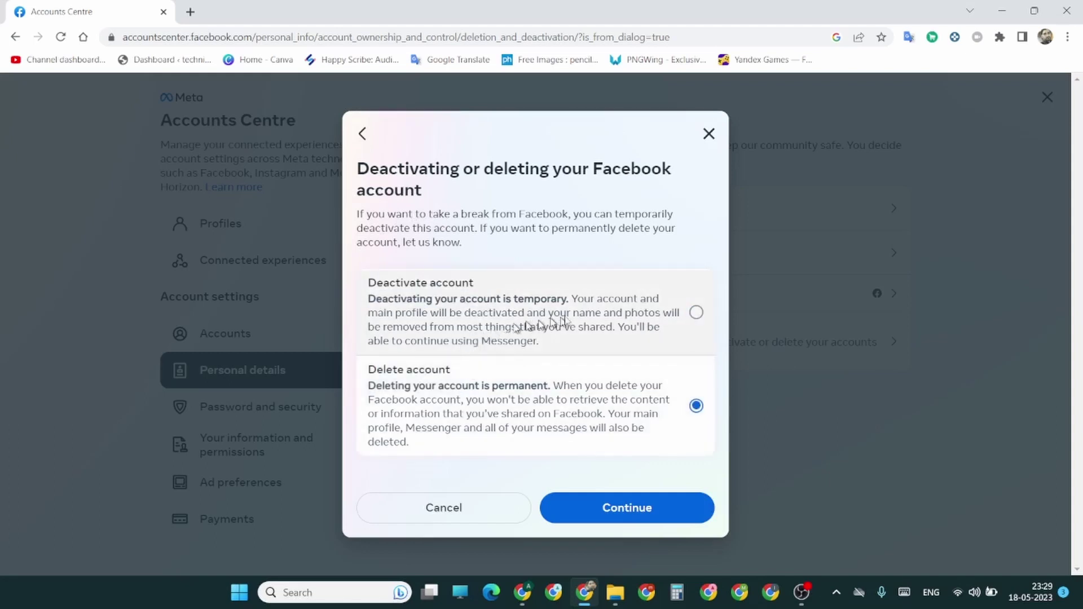
click(655, 308)
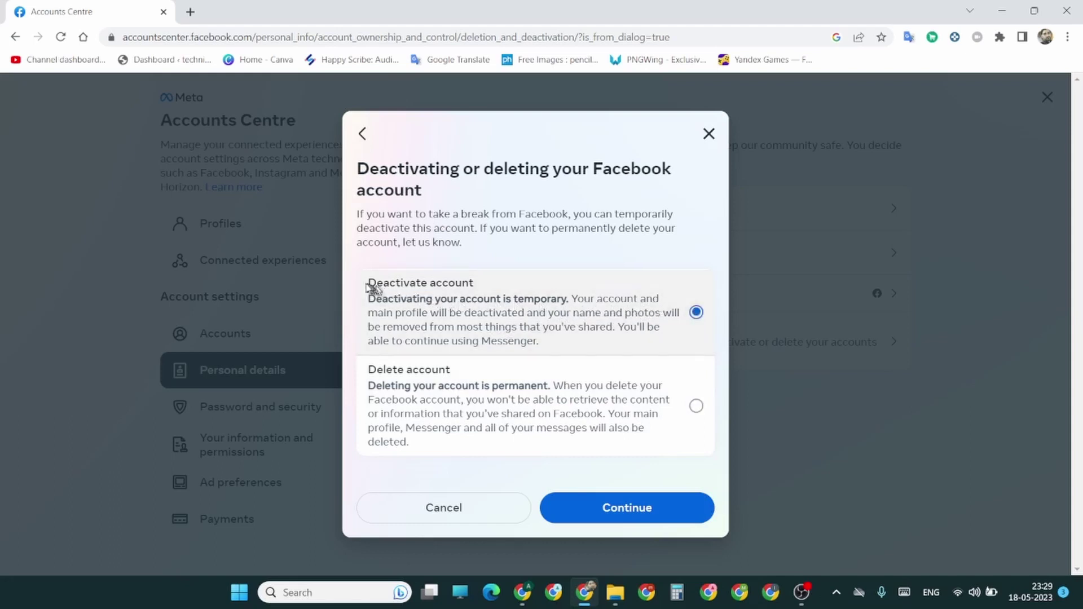
drag(369, 284, 494, 288)
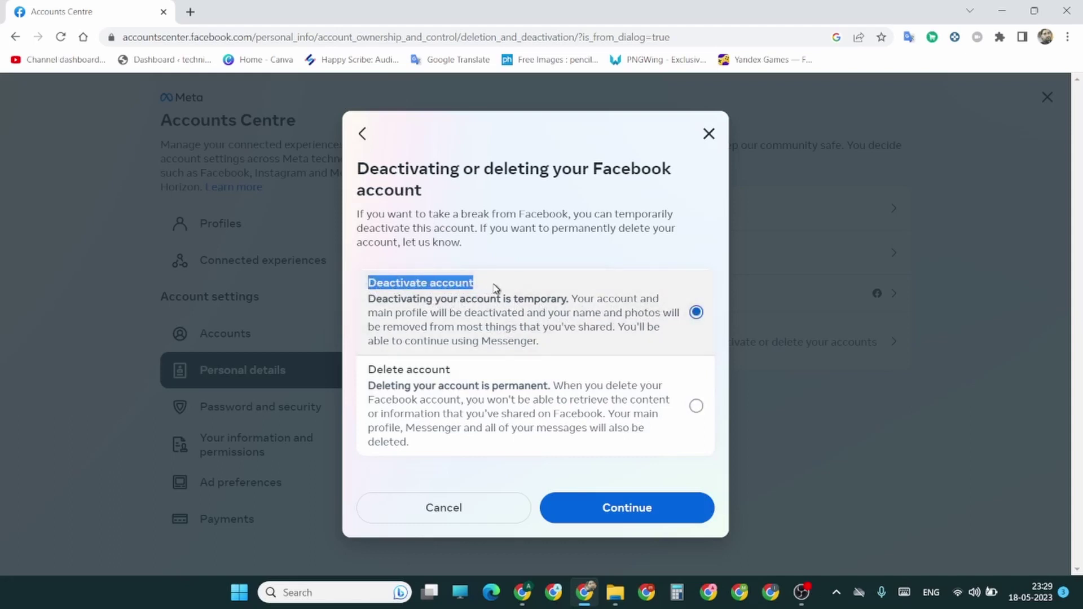
click(371, 304)
drag(371, 304, 575, 353)
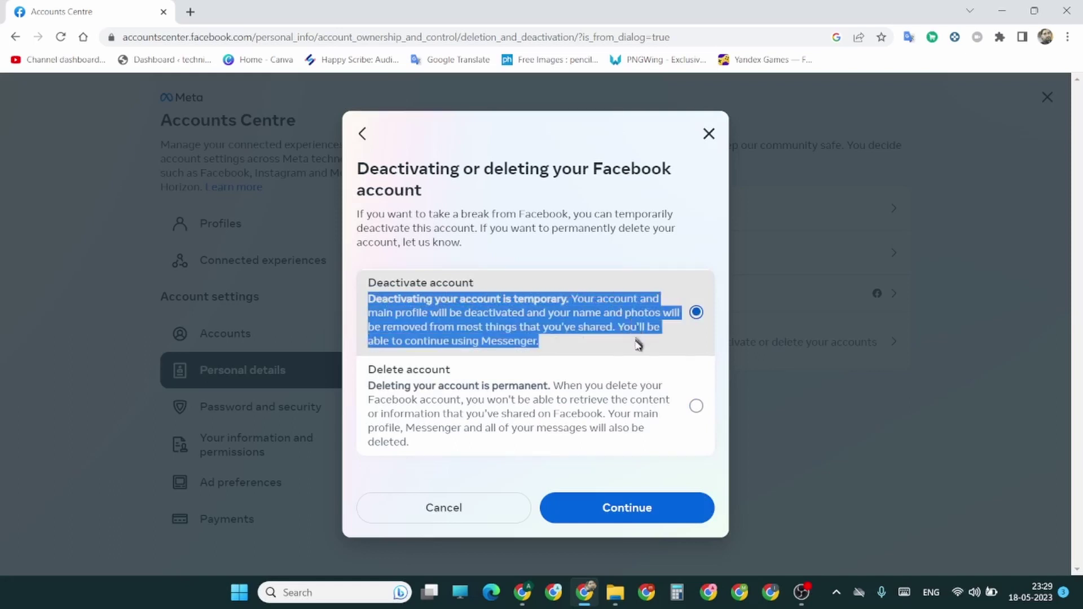
click(563, 354)
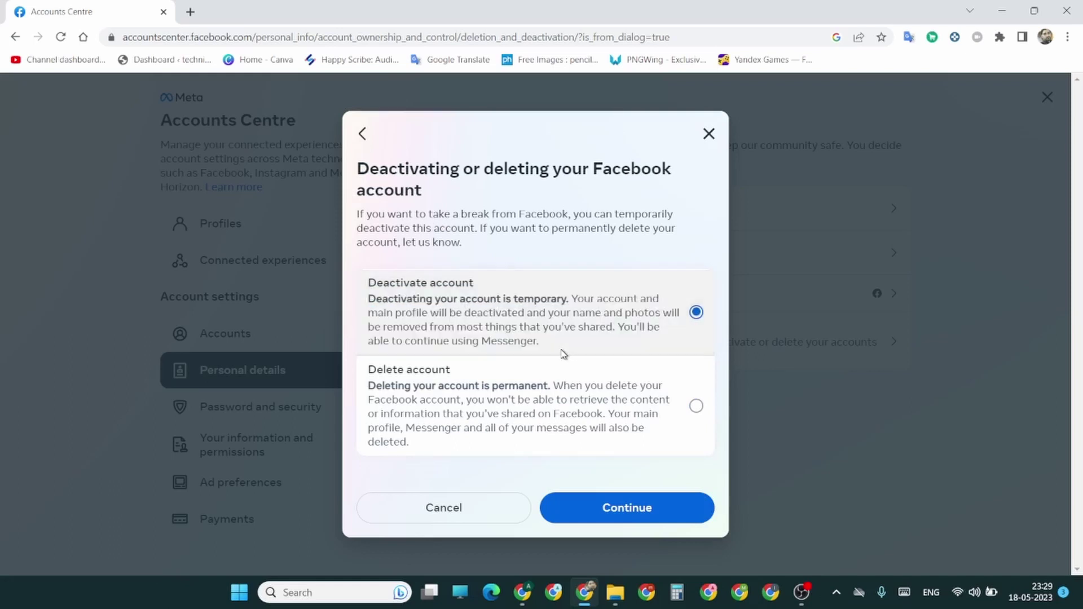
Choose the permanent Delete account option, review its description and continue.
drag(372, 373, 559, 384)
click(495, 383)
double_click(485, 387)
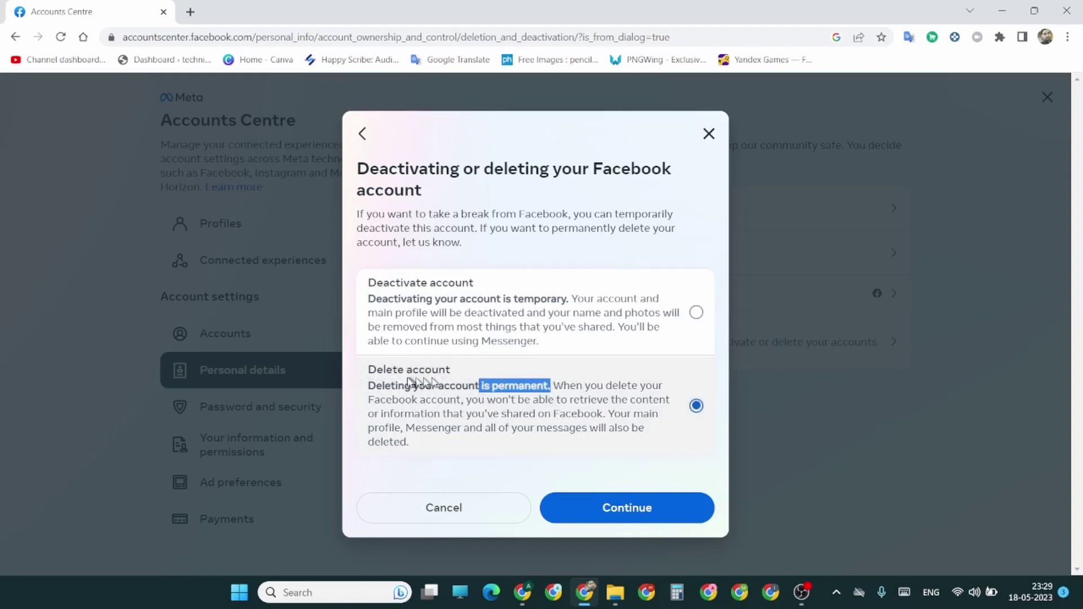
drag(366, 370, 422, 454)
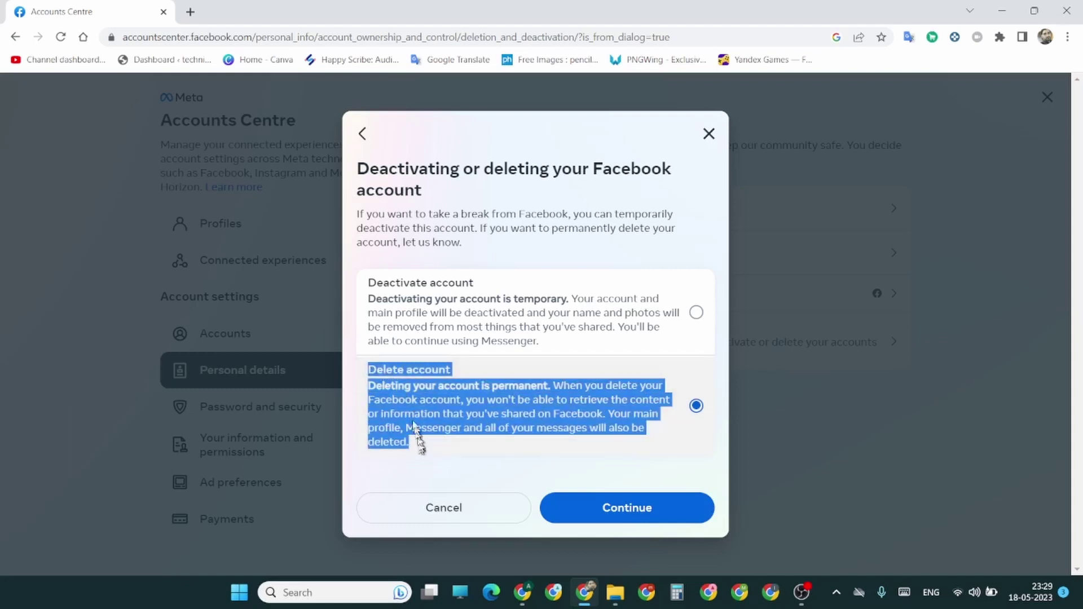
click(367, 370)
drag(367, 370, 416, 449)
click(436, 454)
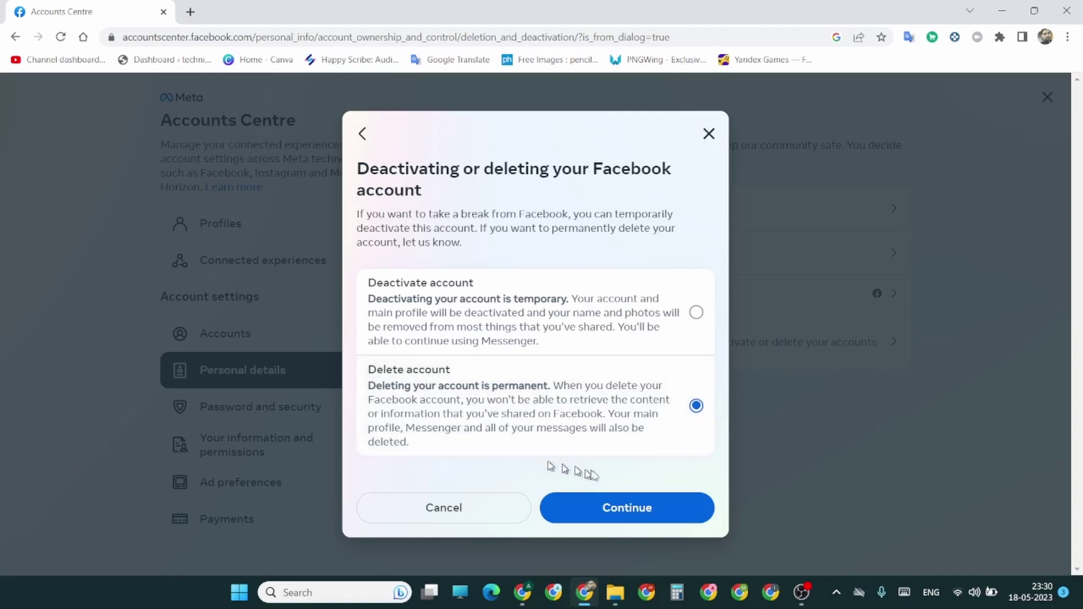
click(643, 516)
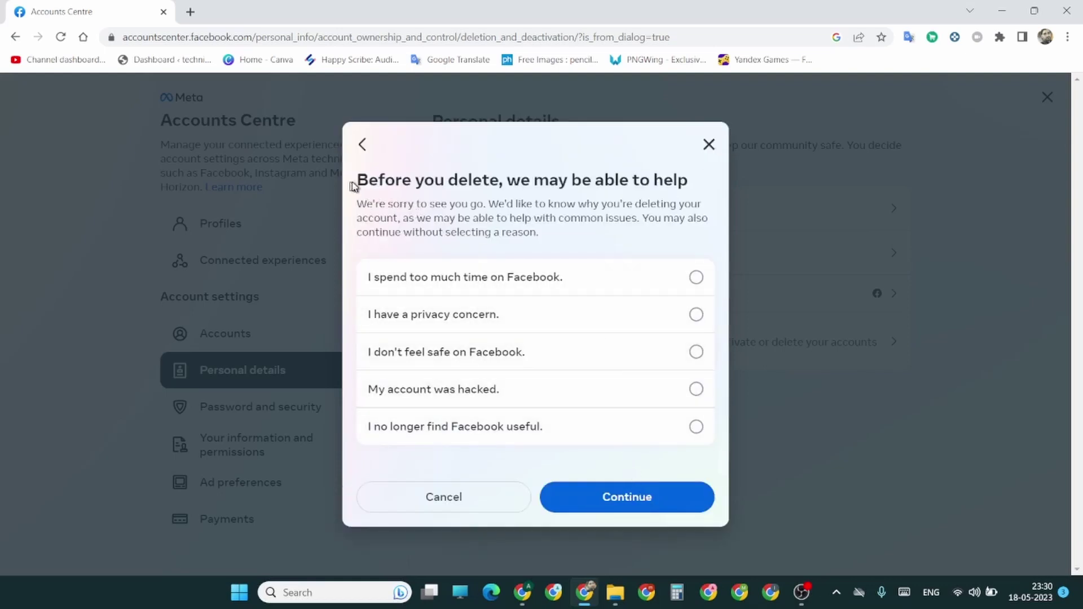
Review the deletion reasons, choose "I spend too much time on Facebook." and continue.
drag(353, 184, 704, 190)
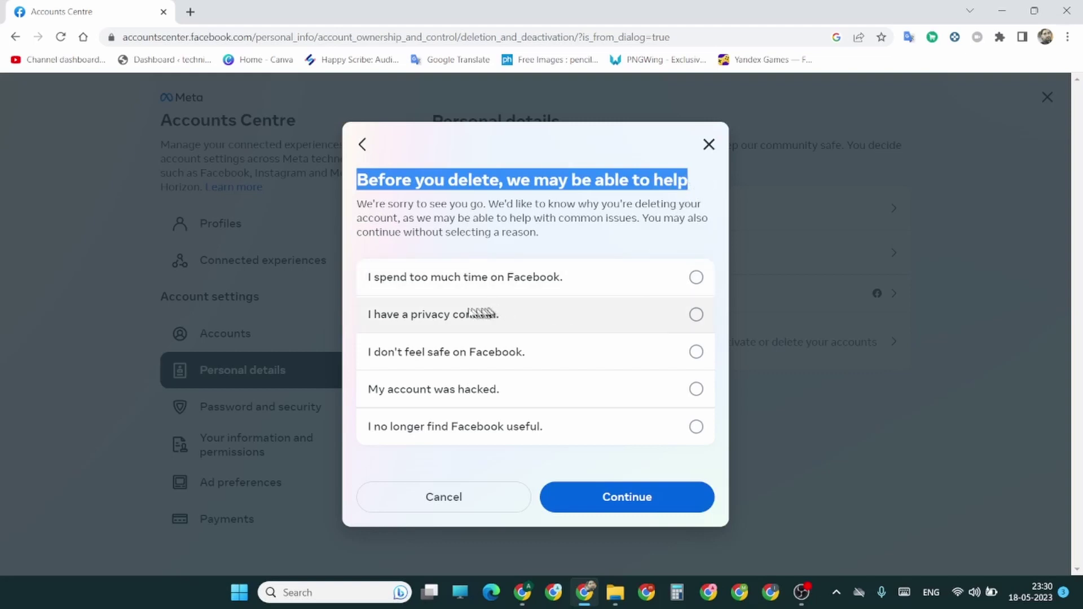
drag(371, 278, 573, 285)
drag(369, 314, 502, 316)
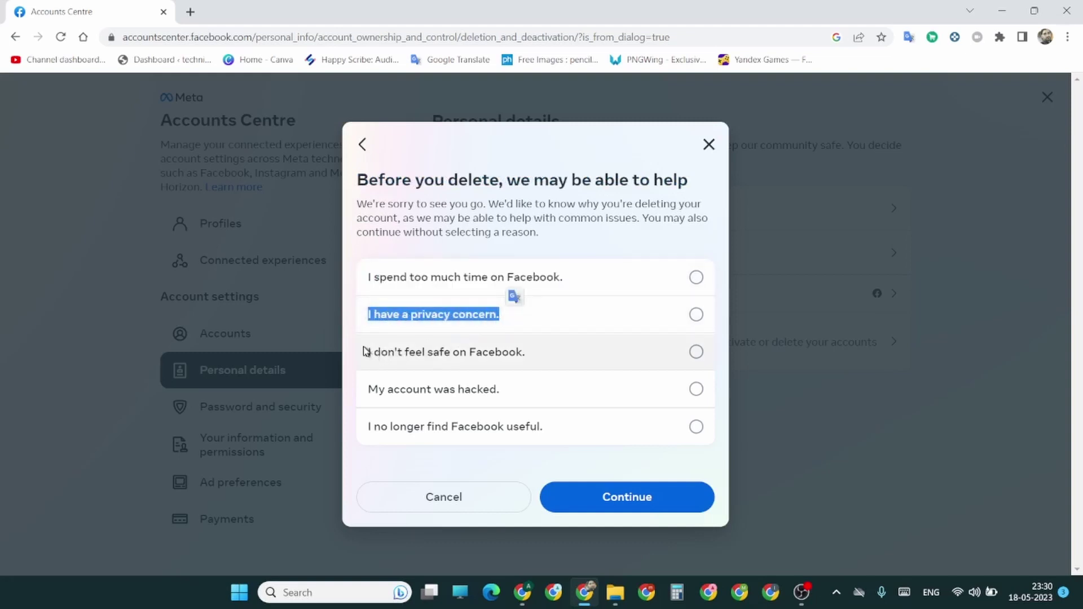
drag(365, 351, 539, 357)
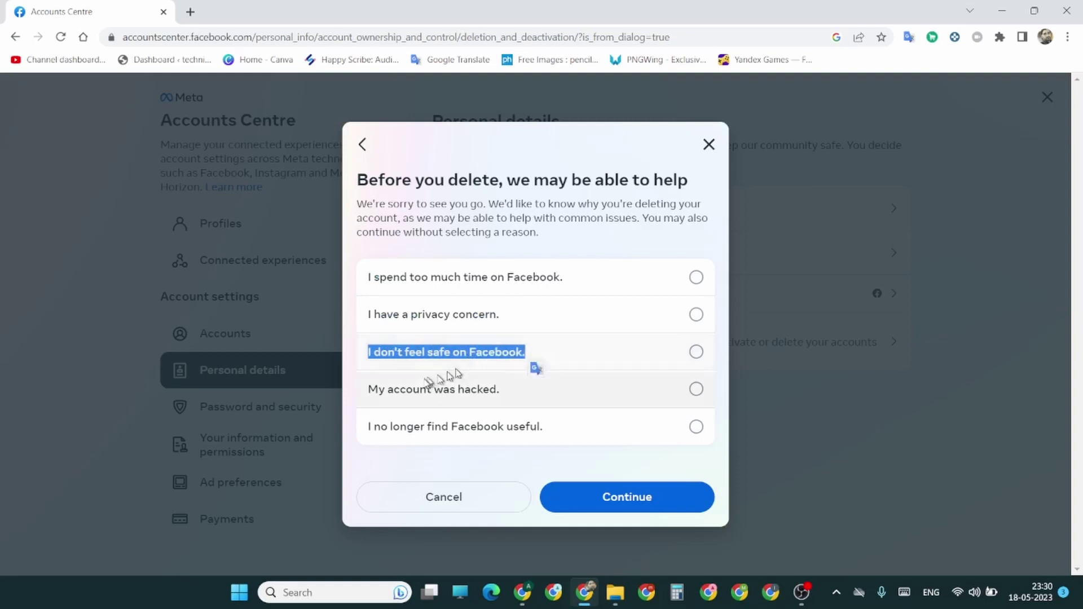
drag(367, 389, 497, 396)
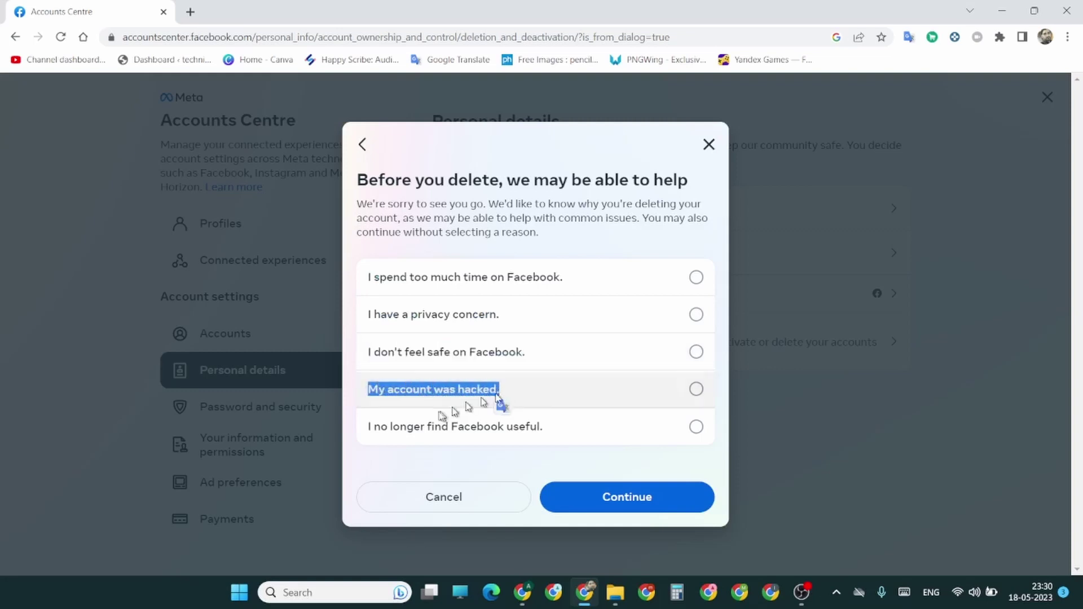
drag(368, 426, 558, 436)
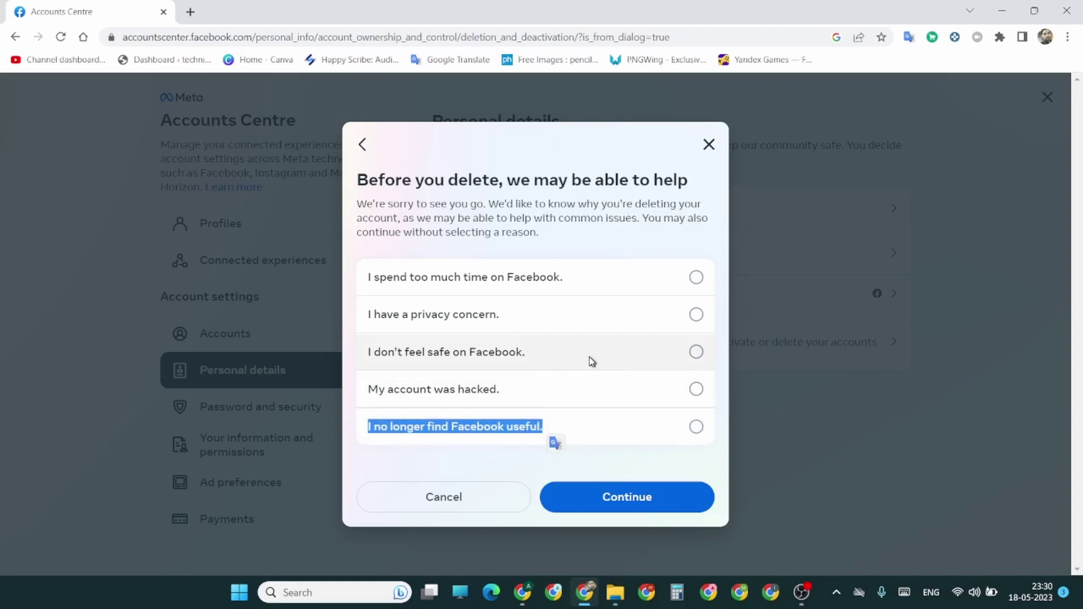
click(370, 269)
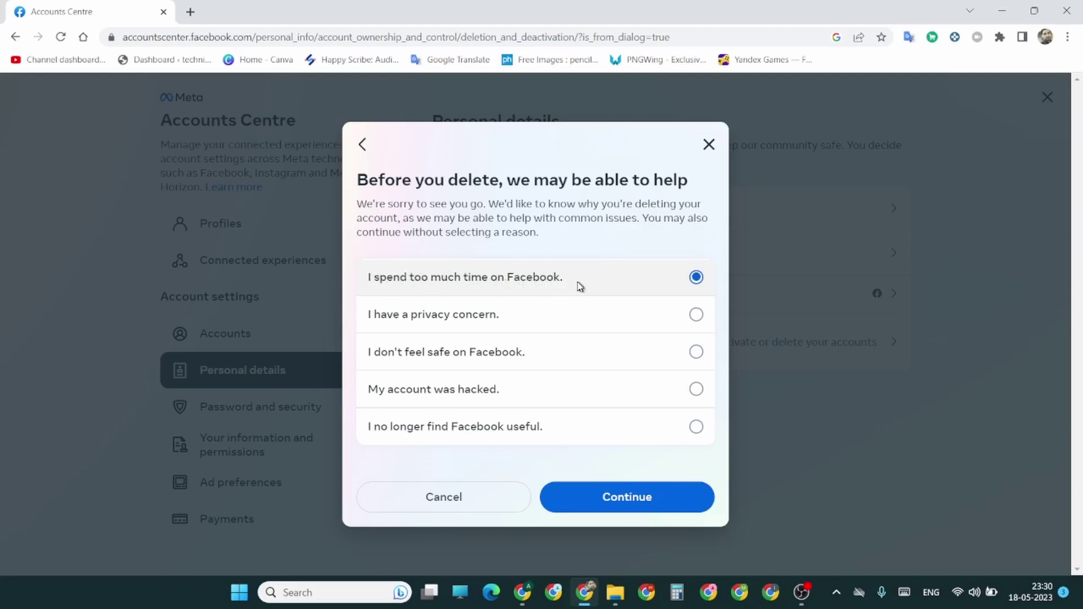
click(636, 500)
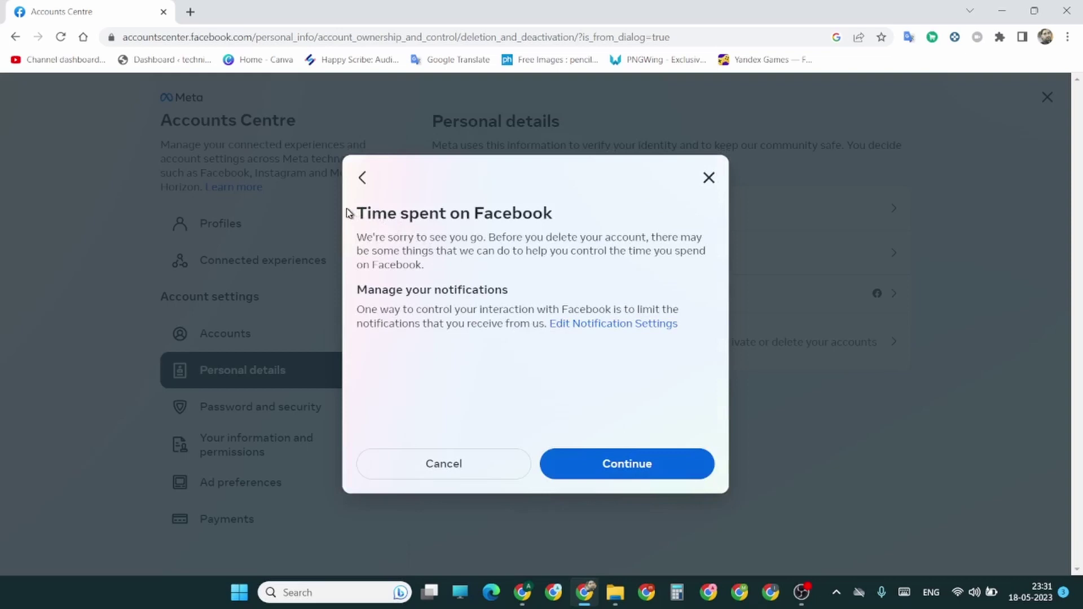
Read the advice on time spent and managing notifications, and continue with the account deletion.
drag(353, 213, 583, 225)
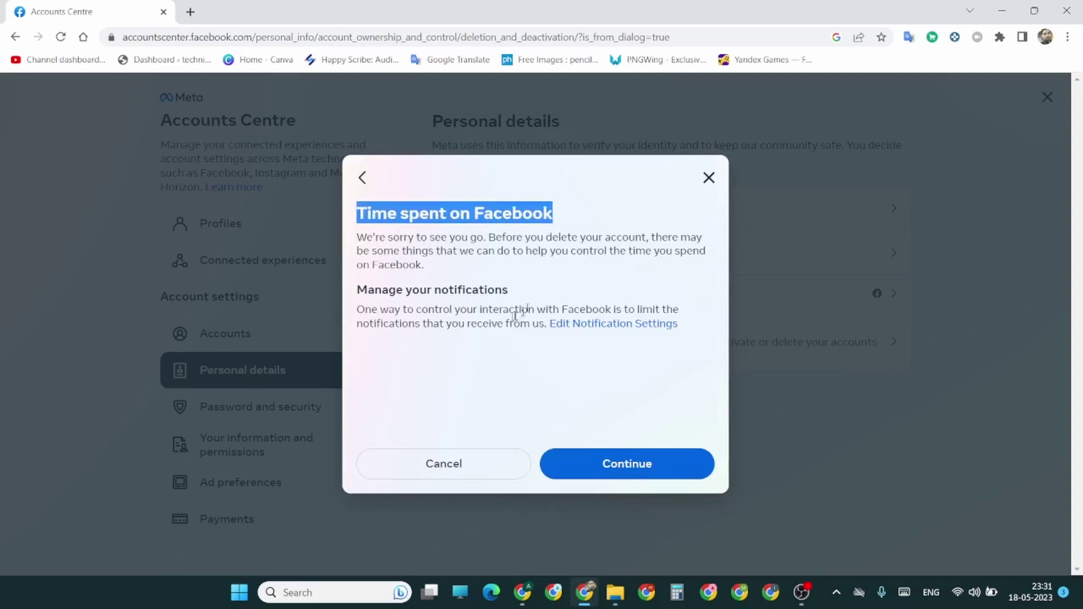
drag(353, 288, 513, 324)
click(572, 369)
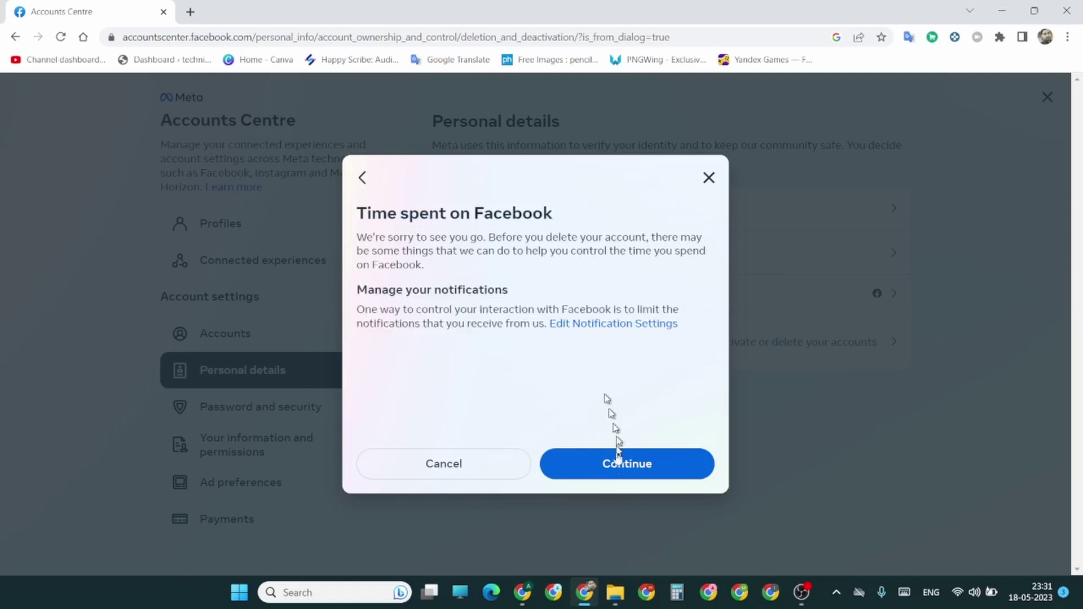
click(630, 476)
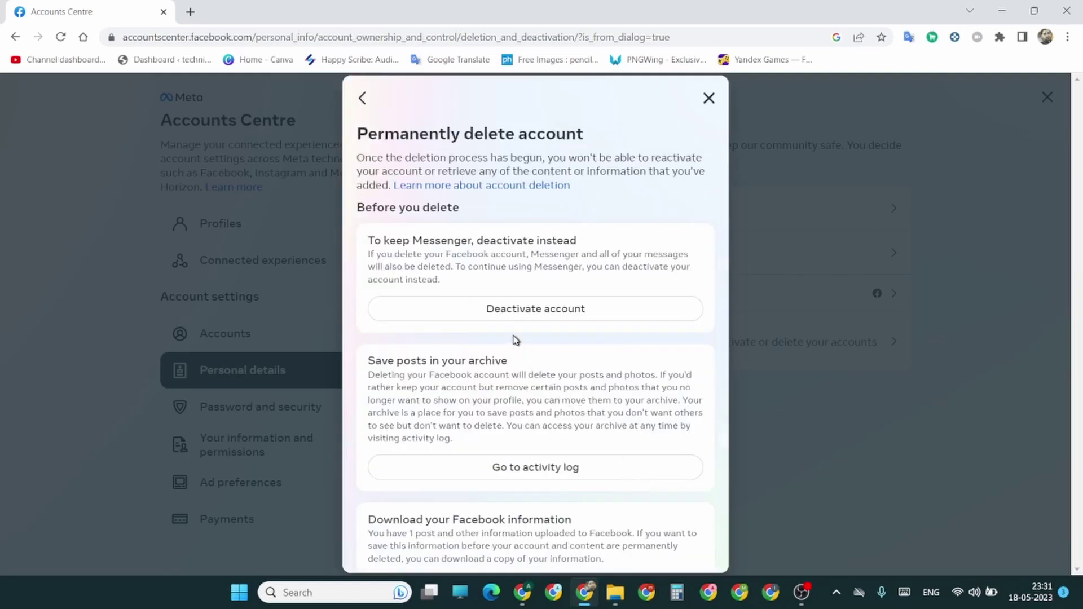
Examine the permanent deletion notes on keeping Messenger, archiving posts, downloading information and transferring a copy.
drag(353, 136, 586, 138)
click(358, 227)
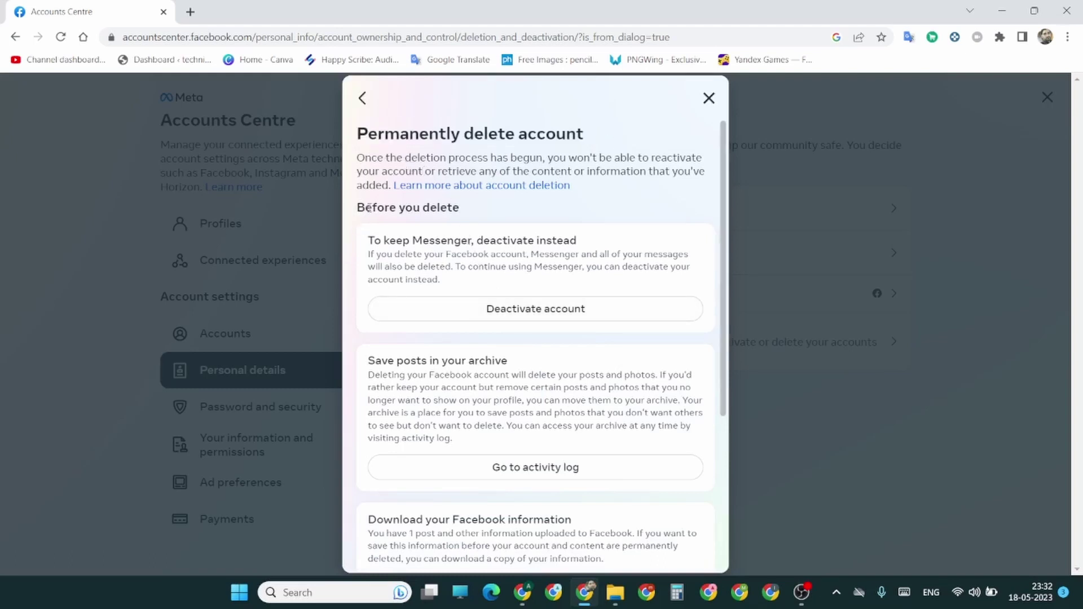
drag(366, 237, 478, 284)
click(460, 283)
scroll(456, 278, down, 4)
drag(367, 149, 503, 229)
scroll(502, 228, down, 1)
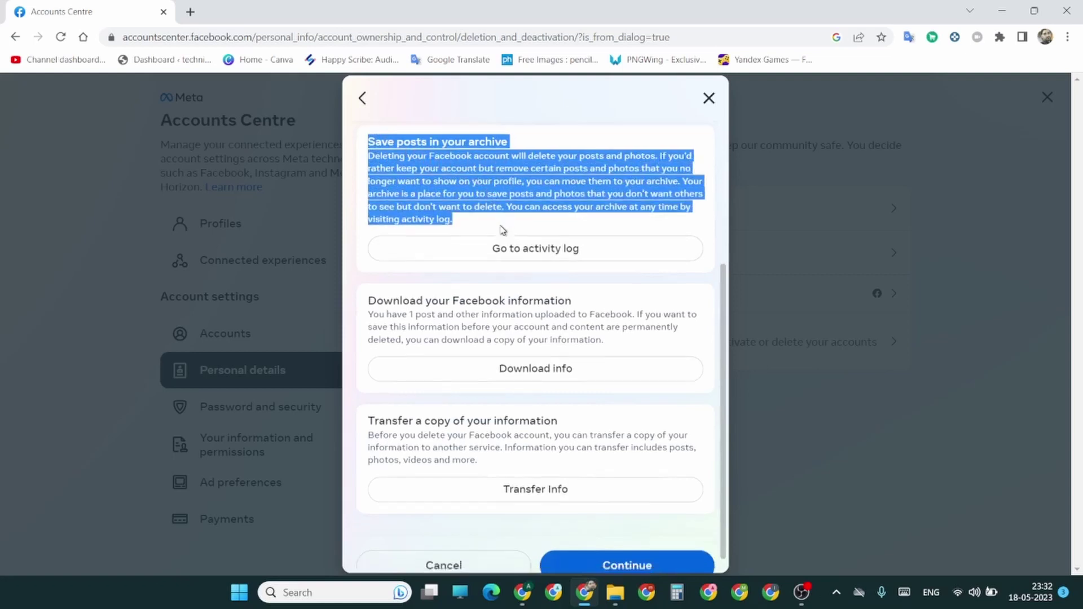
scroll(503, 228, down, 1)
drag(363, 276, 631, 325)
click(631, 326)
drag(368, 395, 502, 445)
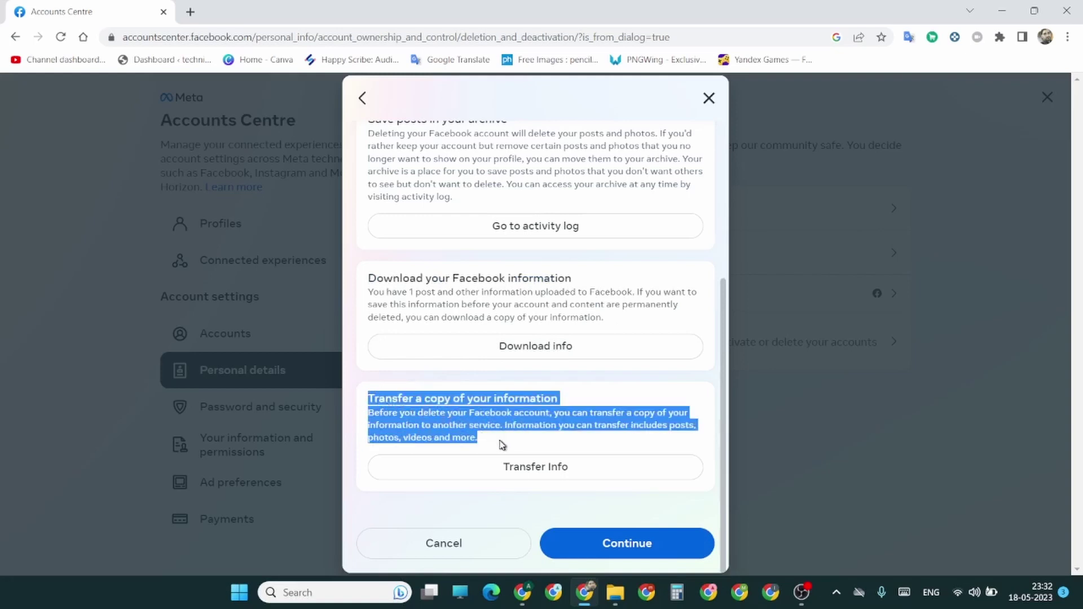
click(502, 445)
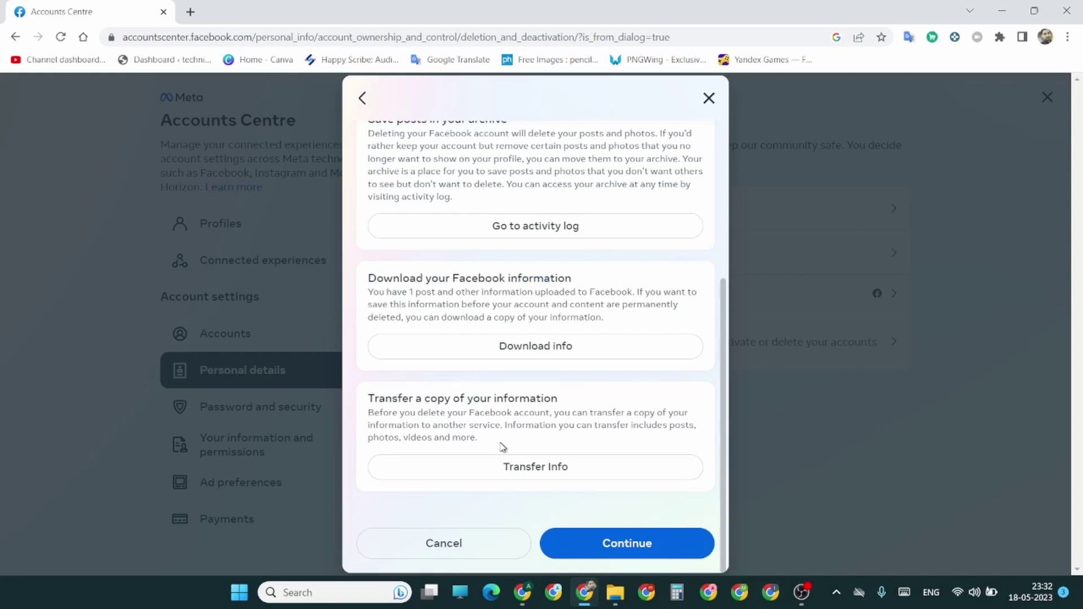
scroll(476, 416, up, 5)
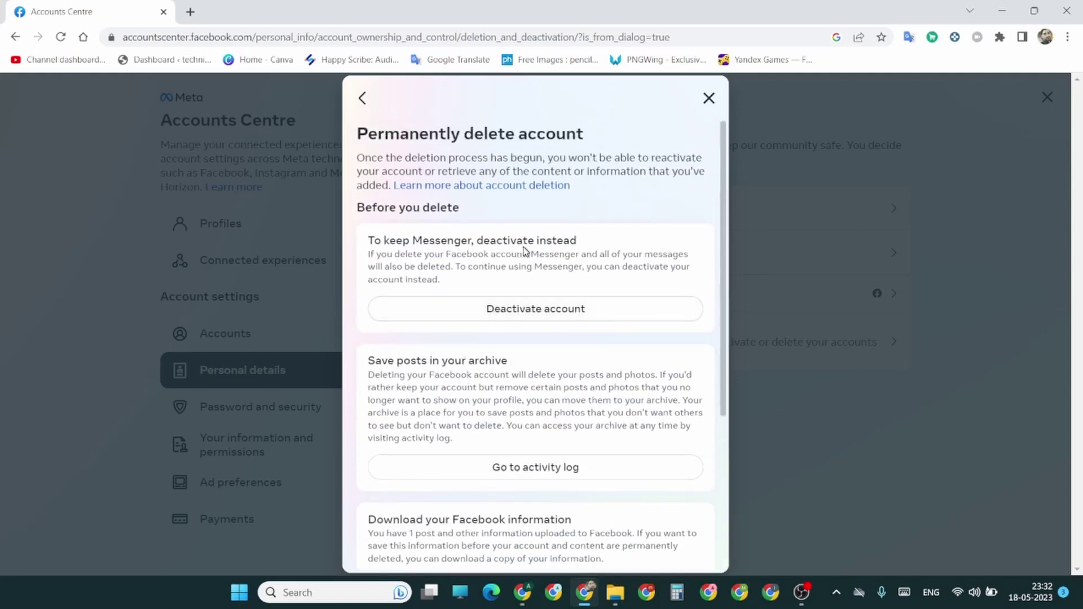
Continue past the notes shown before permanent deletion and read the security request to re-enter the password.
scroll(541, 299, down, 4)
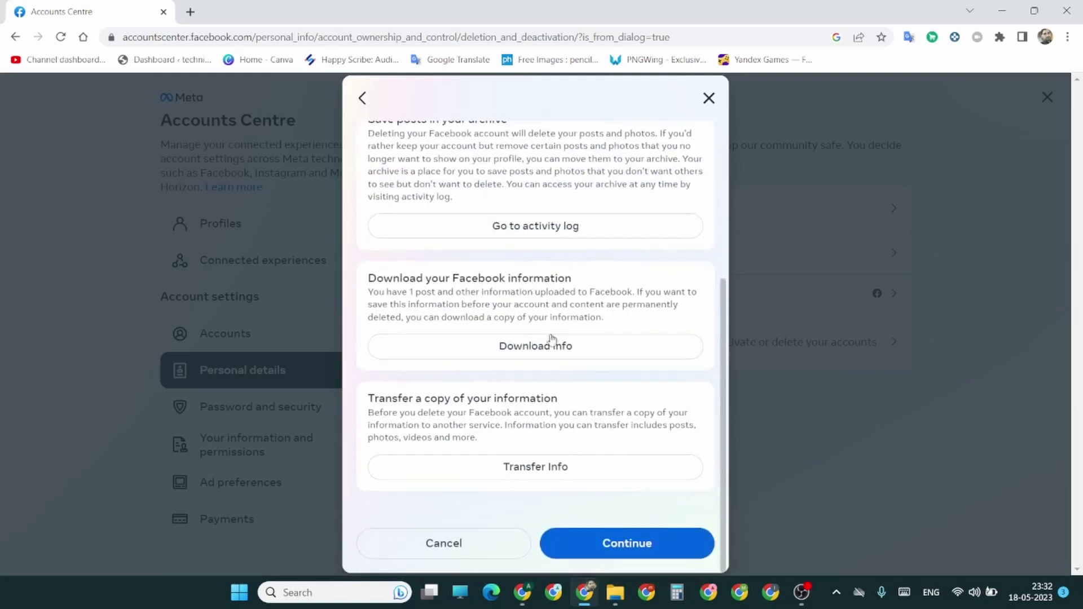
click(657, 546)
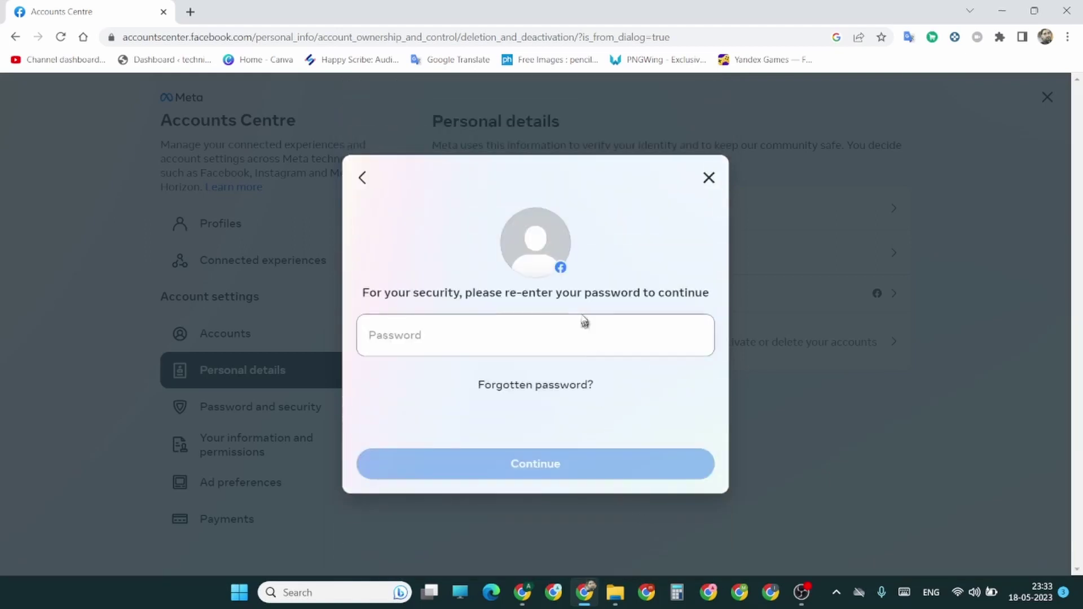
drag(363, 292, 721, 305)
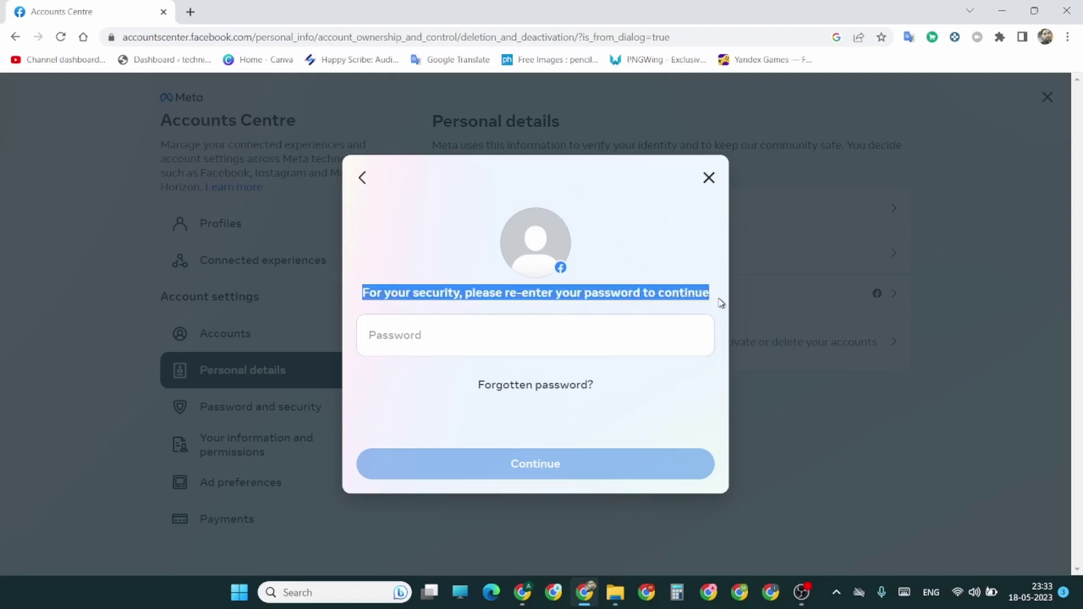
click(404, 271)
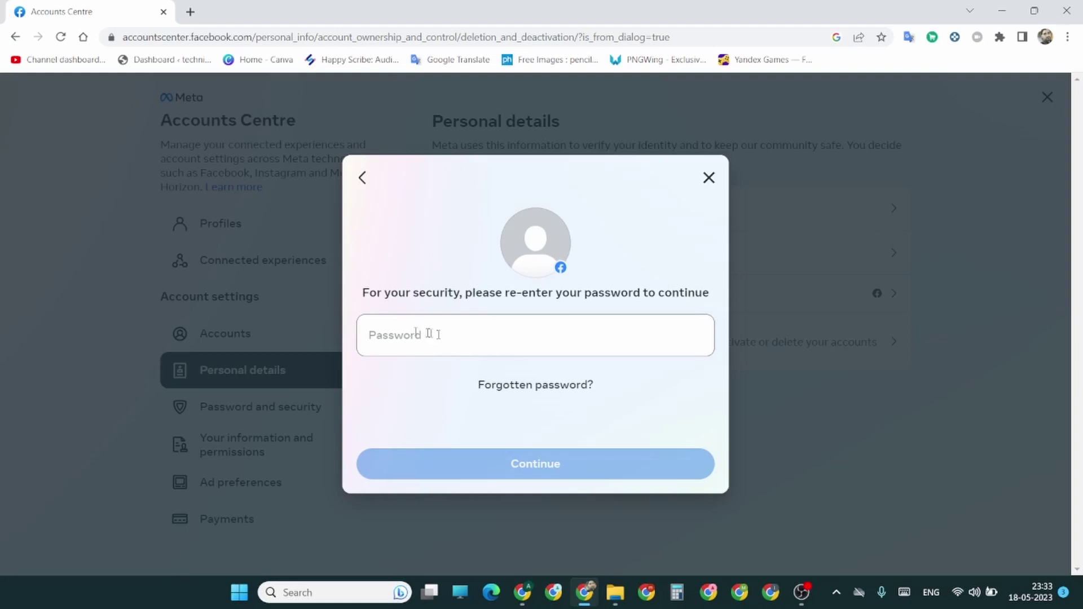
Submit the account password for the security check and refuse to ever save it in the browser.
click(400, 338)
text(*)
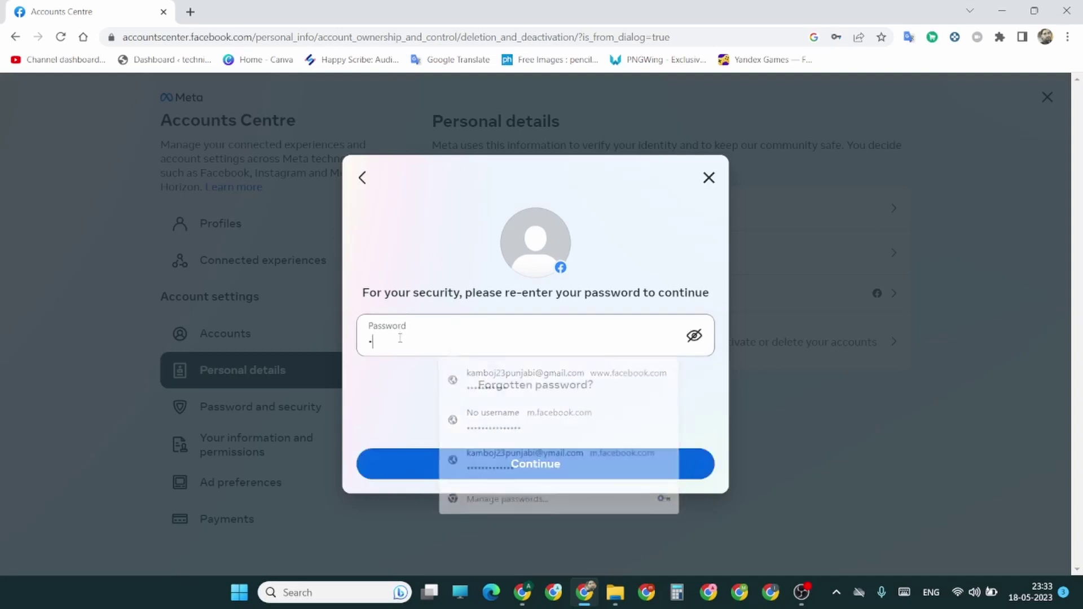
text(**********)
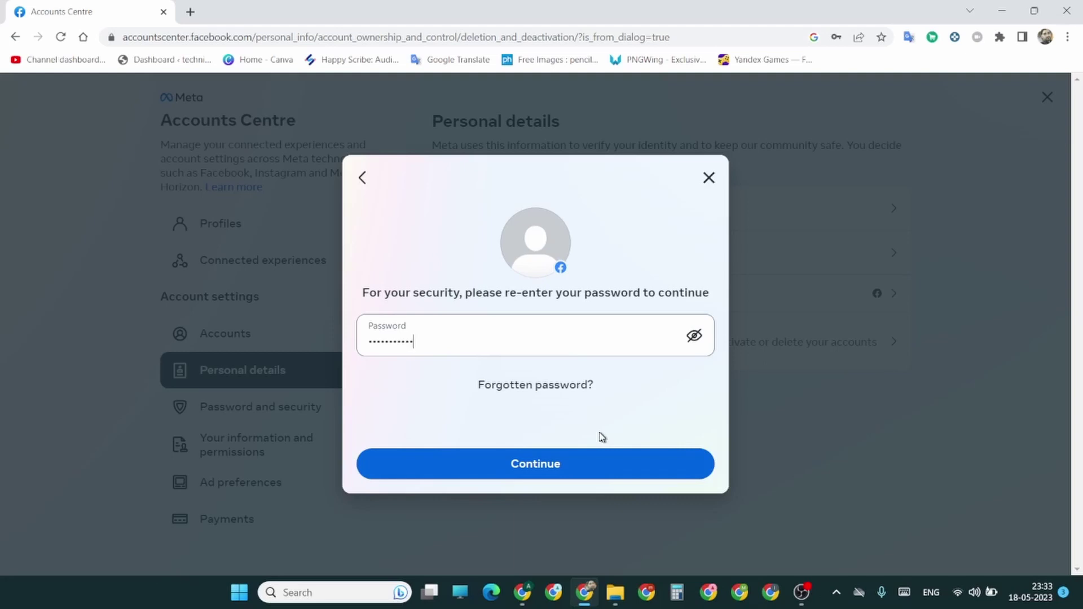
click(566, 468)
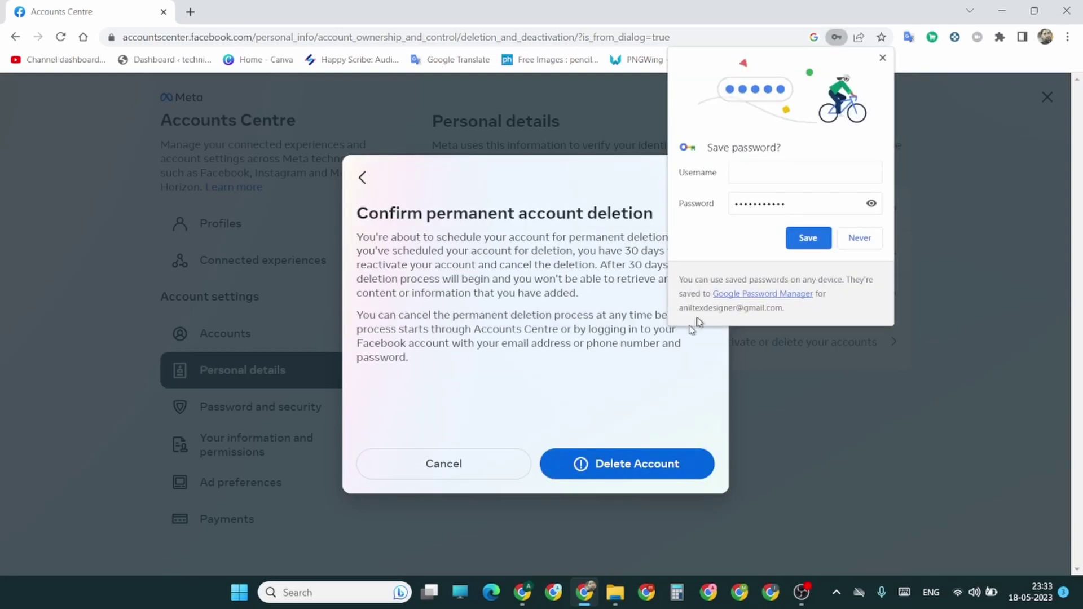
click(863, 242)
Review the permanent deletion terms, including the 30-day reactivation period, and confirm deleting the account.
drag(357, 214, 663, 215)
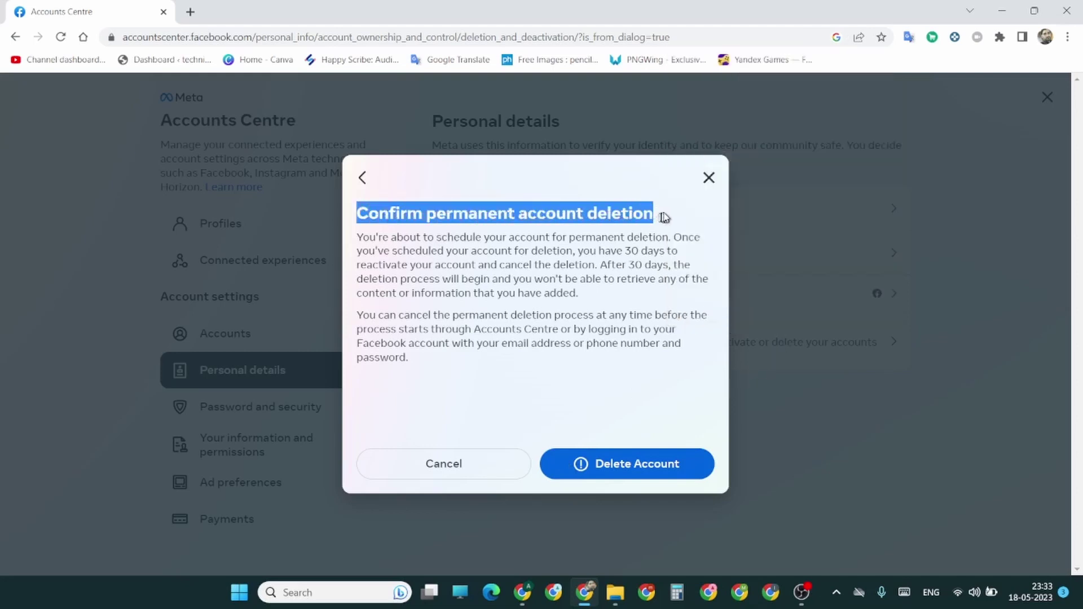
click(530, 380)
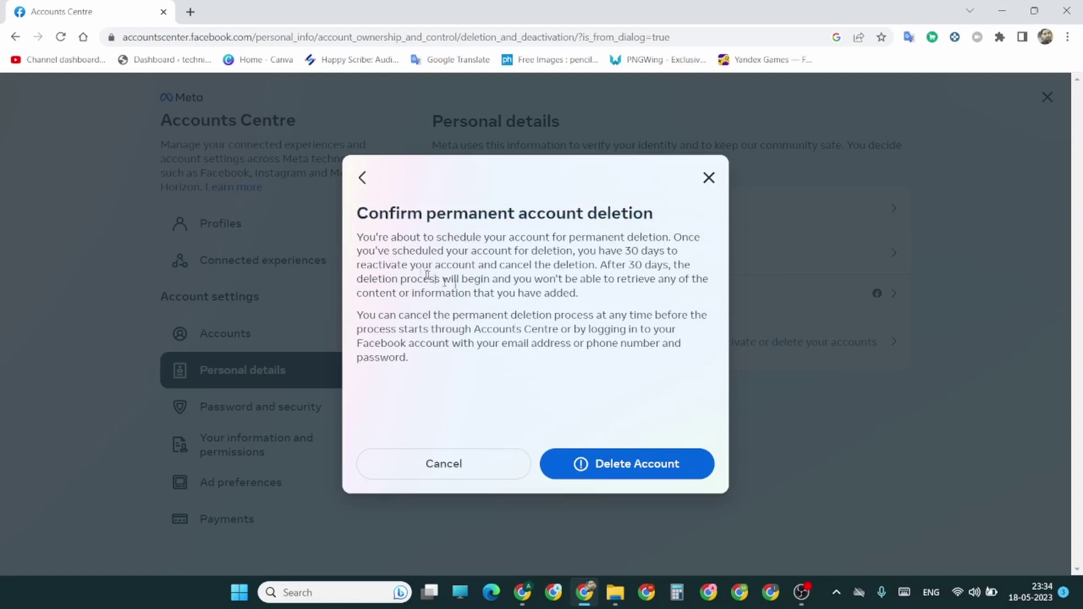
drag(358, 237, 580, 375)
click(553, 375)
drag(578, 251, 681, 260)
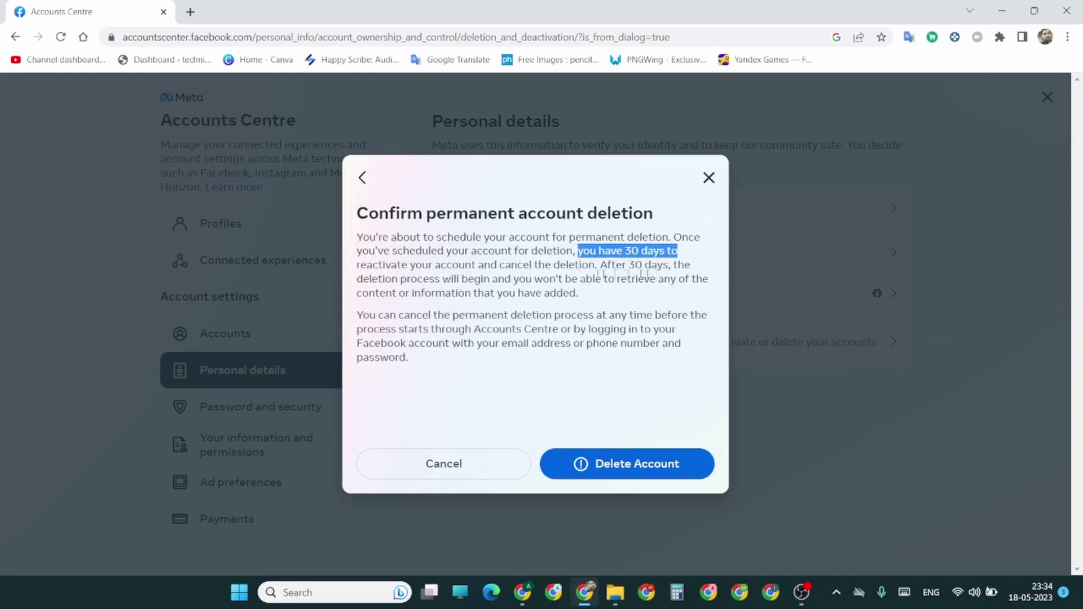
drag(354, 271, 436, 268)
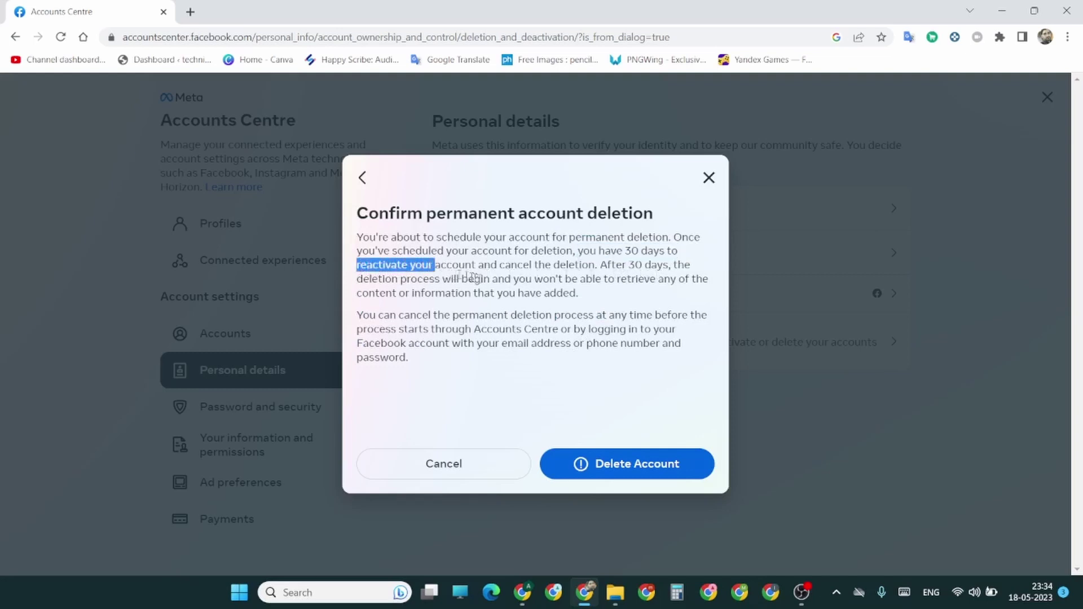
click(471, 277)
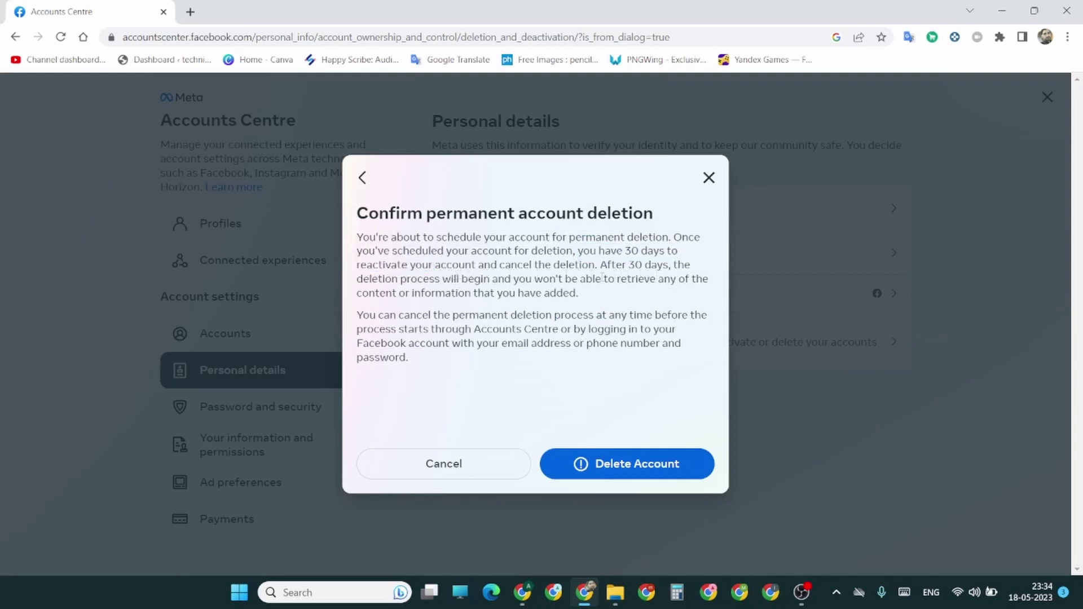
click(639, 468)
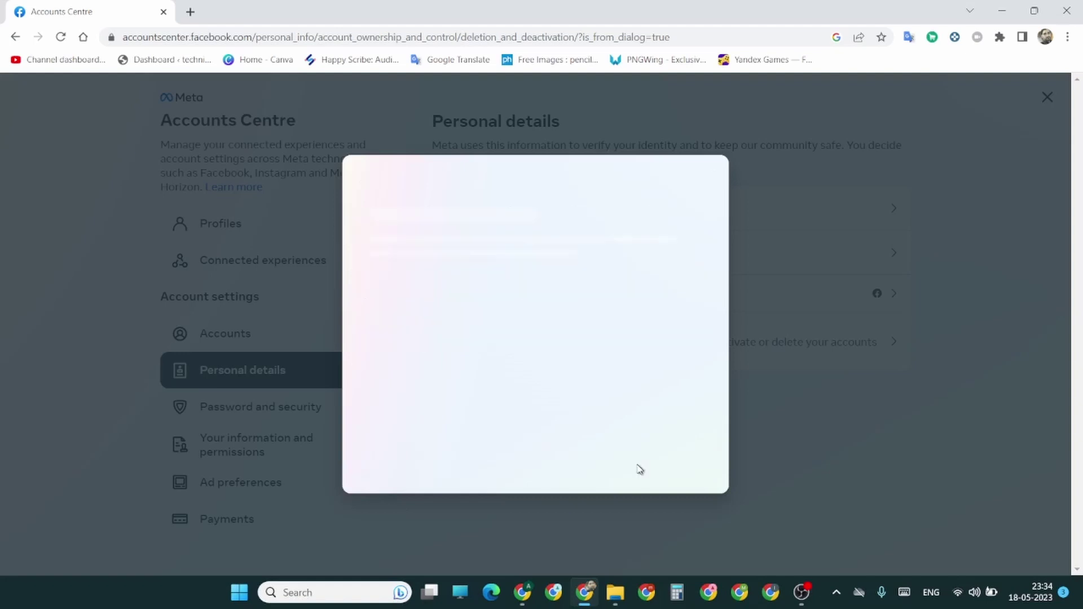